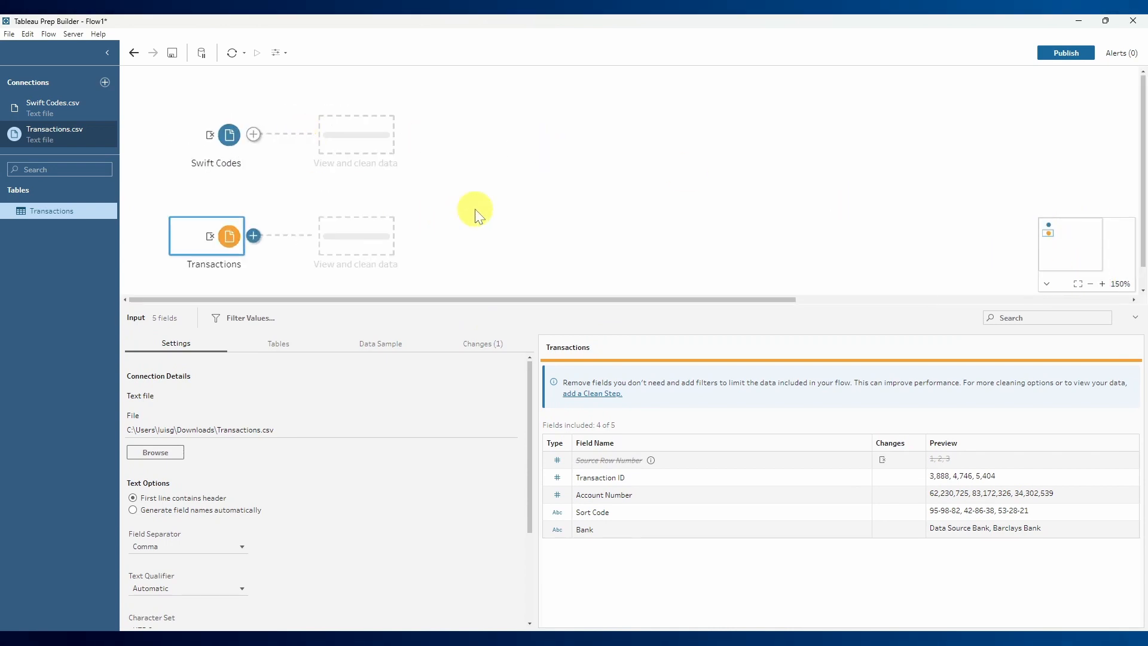
pyautogui.click(177, 176)
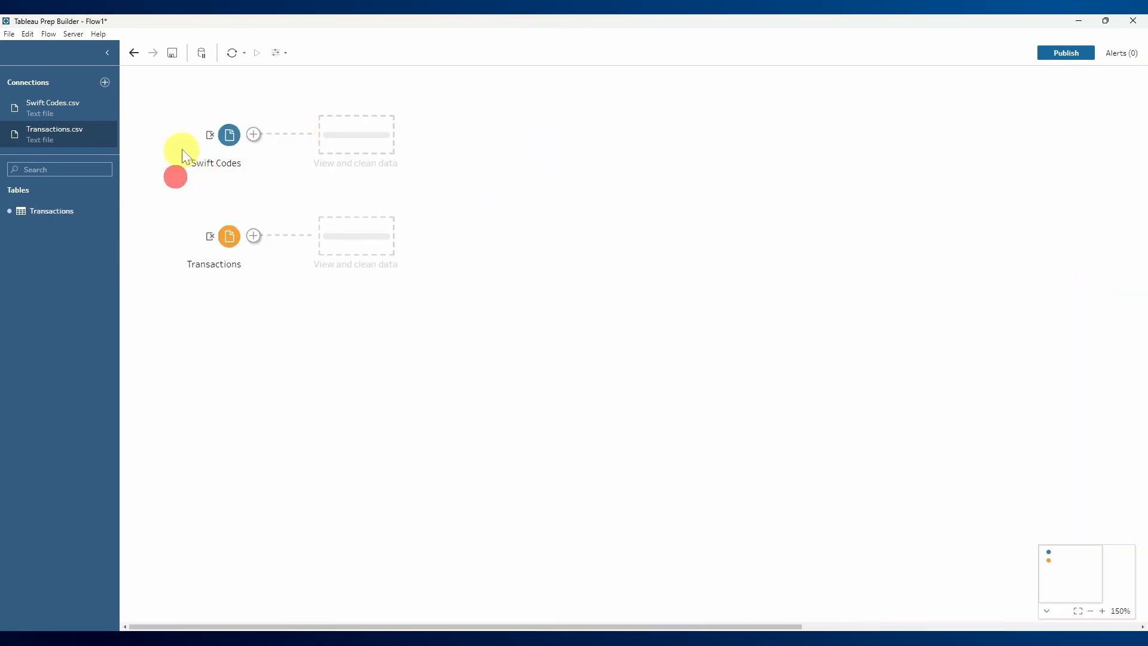
pyautogui.click(219, 150)
pyautogui.click(227, 240)
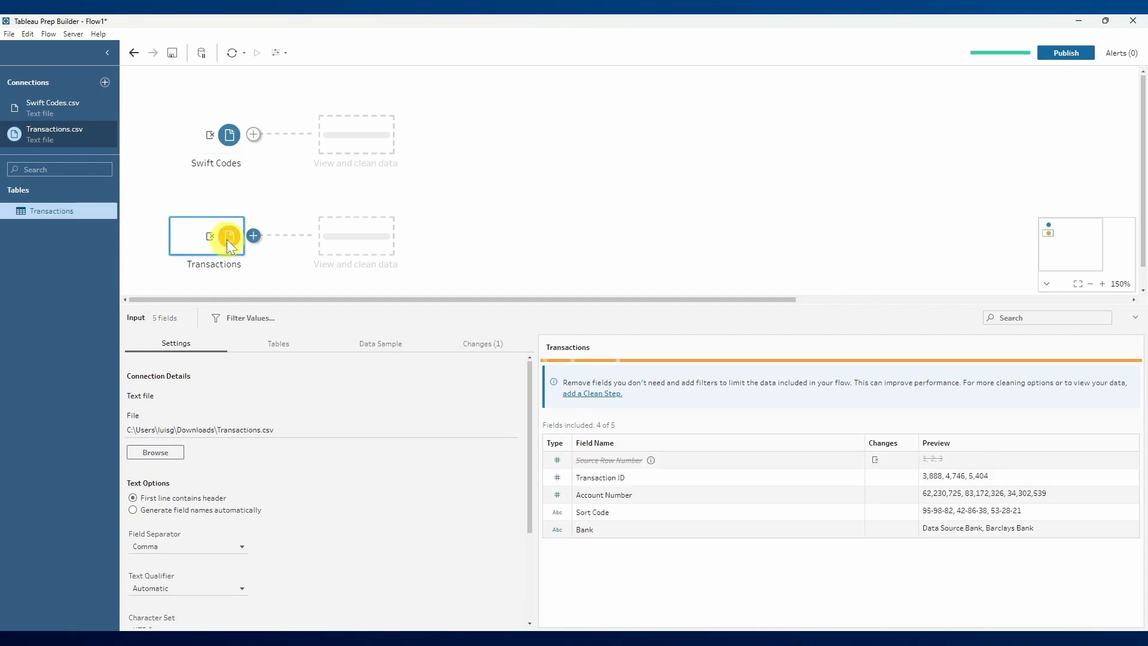
pyautogui.click(171, 198)
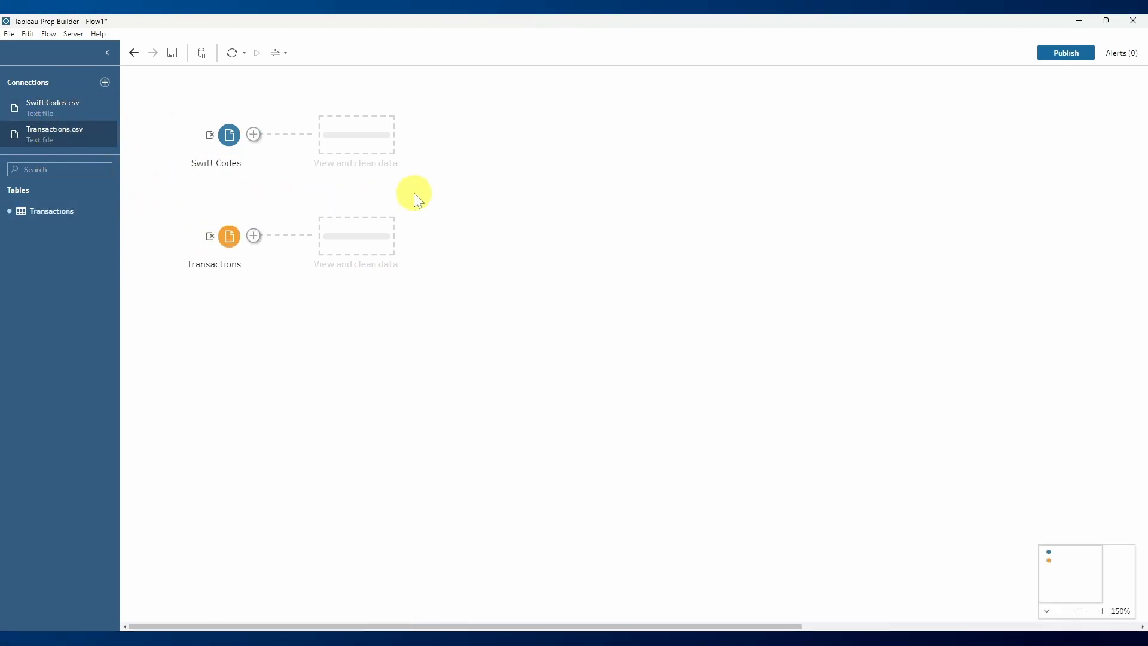
# - Add a clean step after the Transactions input
pyautogui.click(230, 239)
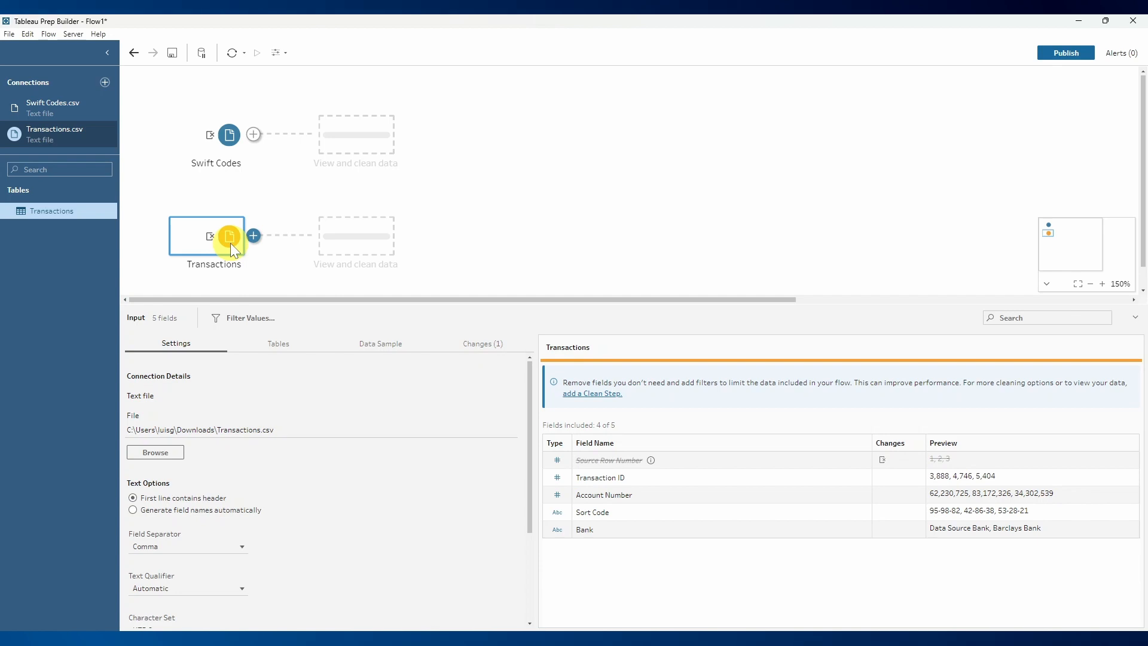
pyautogui.click(253, 237)
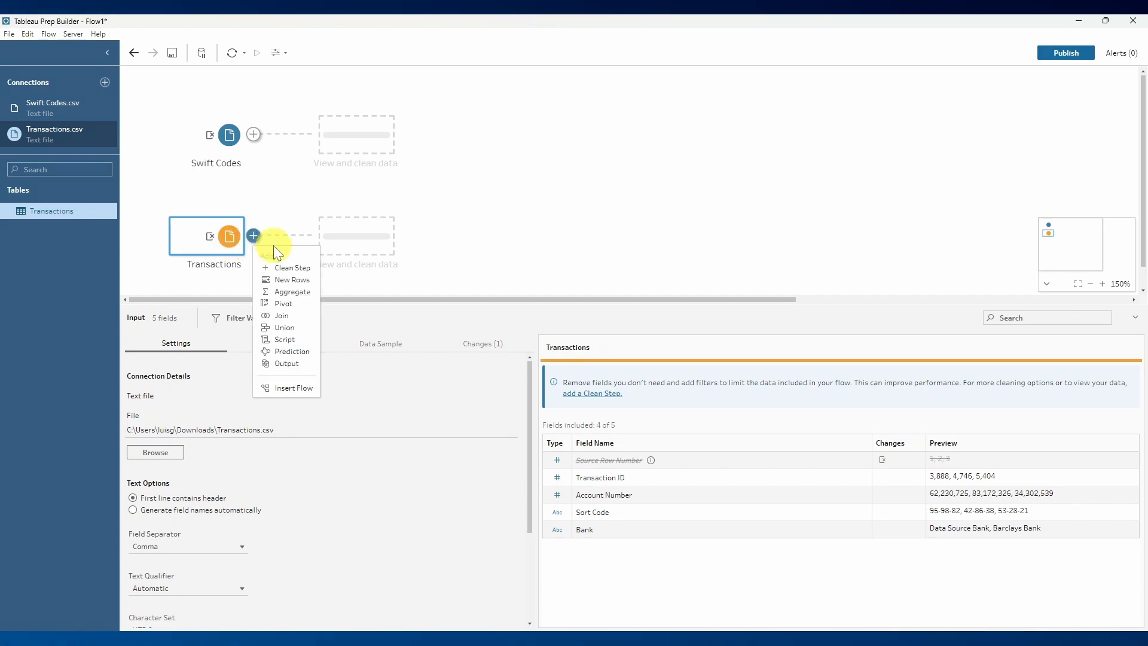
pyautogui.click(285, 269)
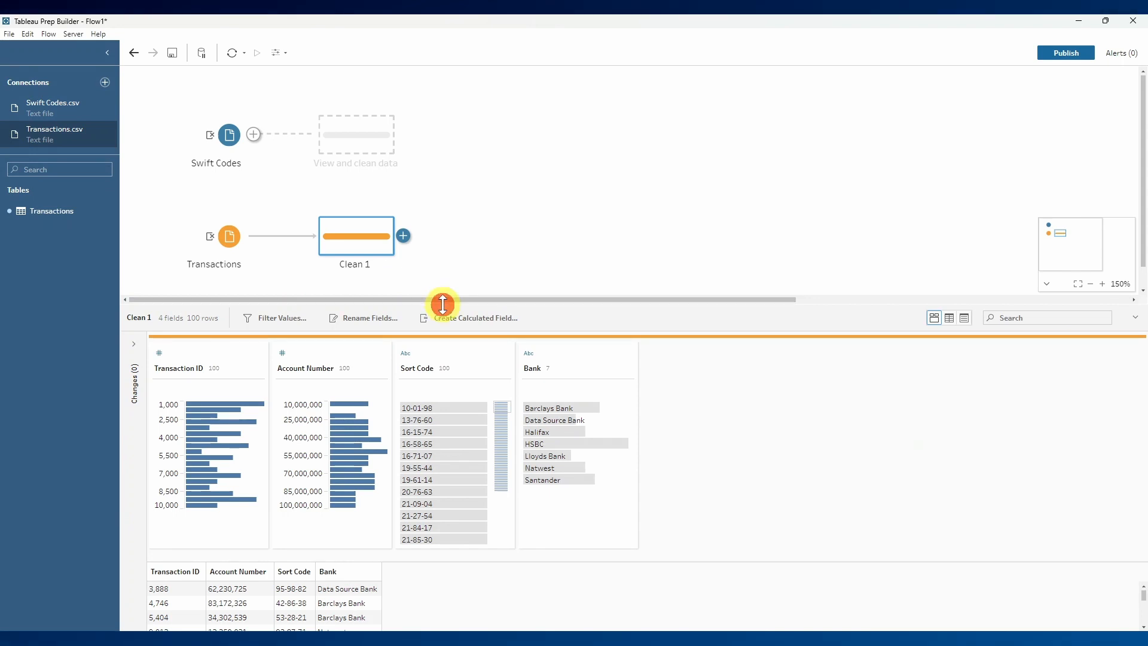
# - Remove the punctuation from the Sort Code values in the Clean 1 step
pyautogui.moveTo(441, 302); pyautogui.dragTo(450, 253)
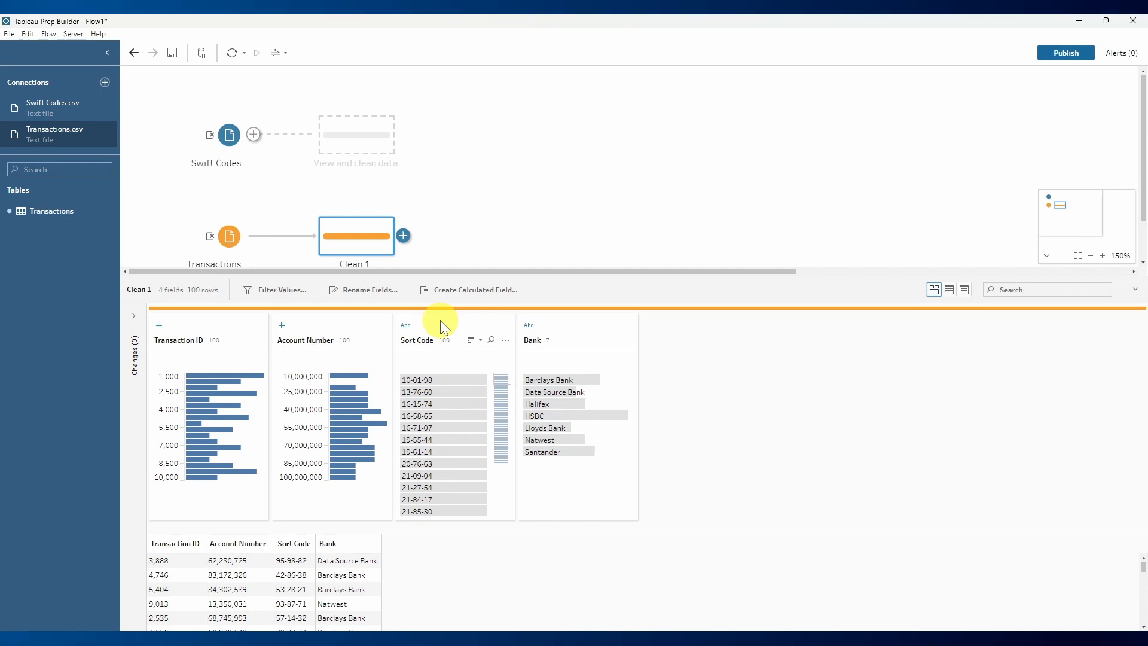
pyautogui.click(505, 339)
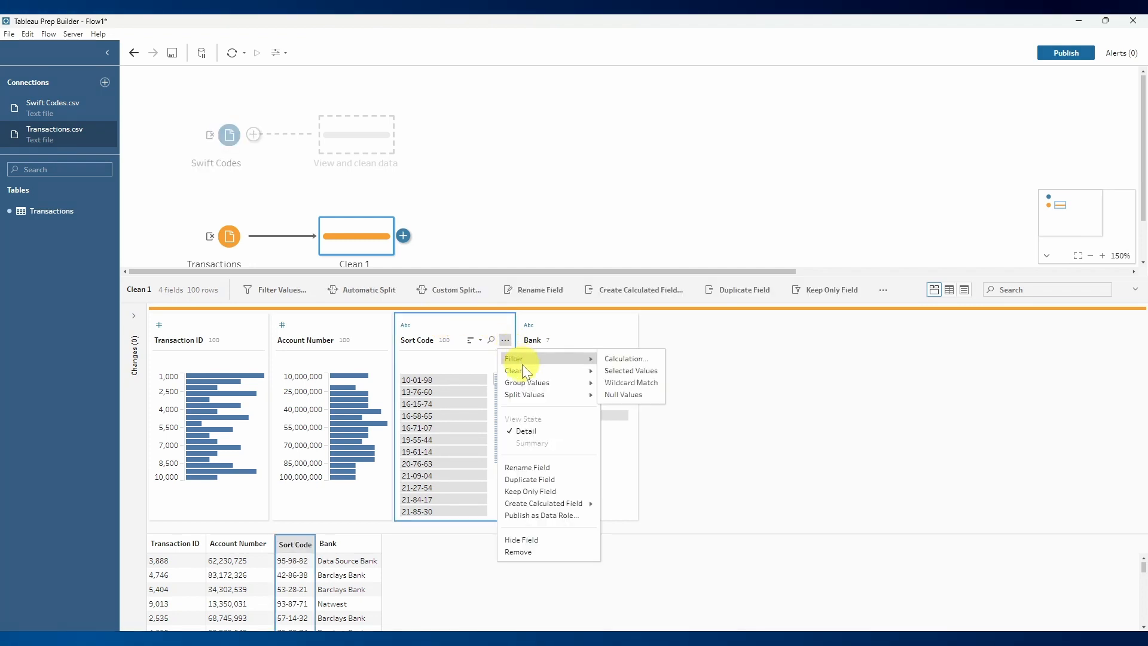
pyautogui.moveTo(523, 369)
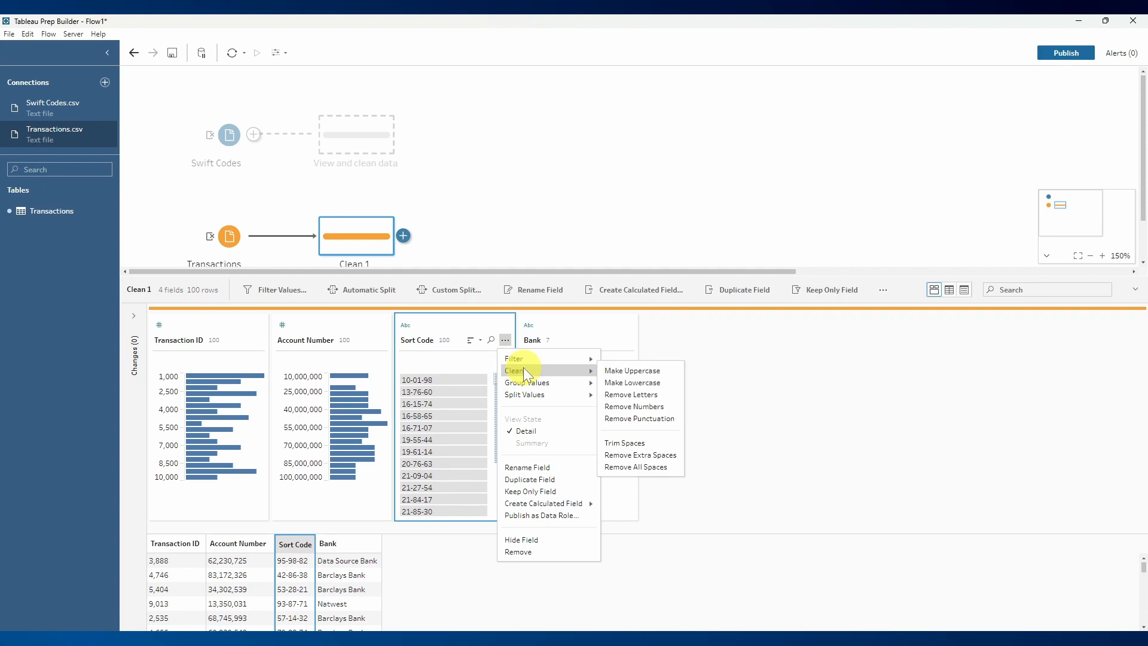
pyautogui.click(651, 418)
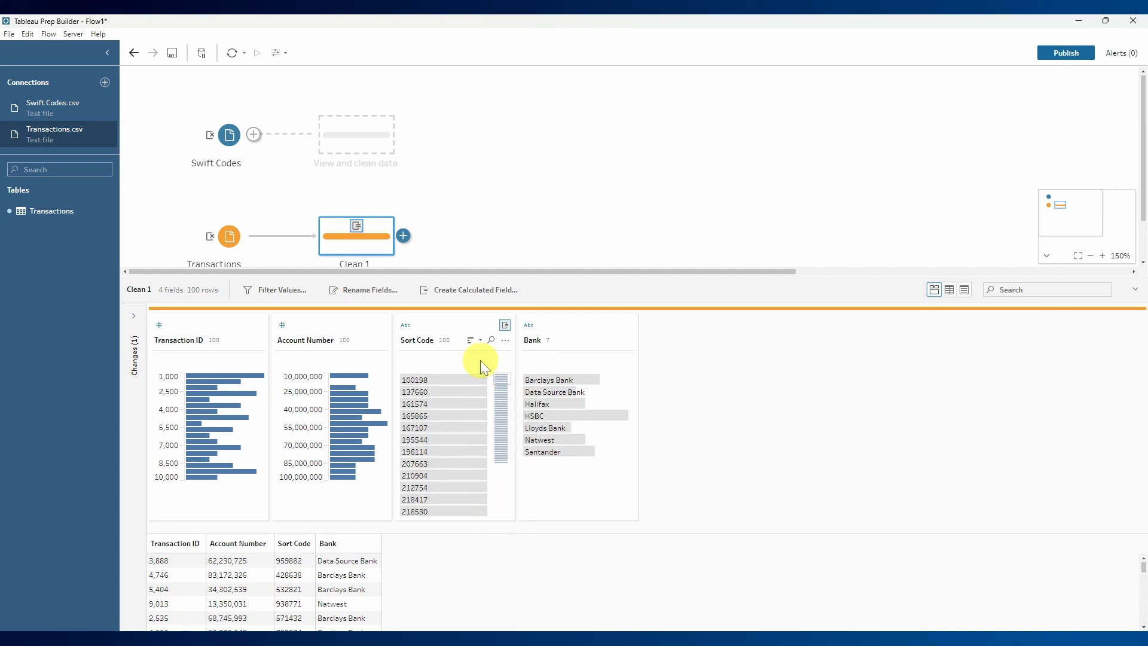
pyautogui.click(348, 206)
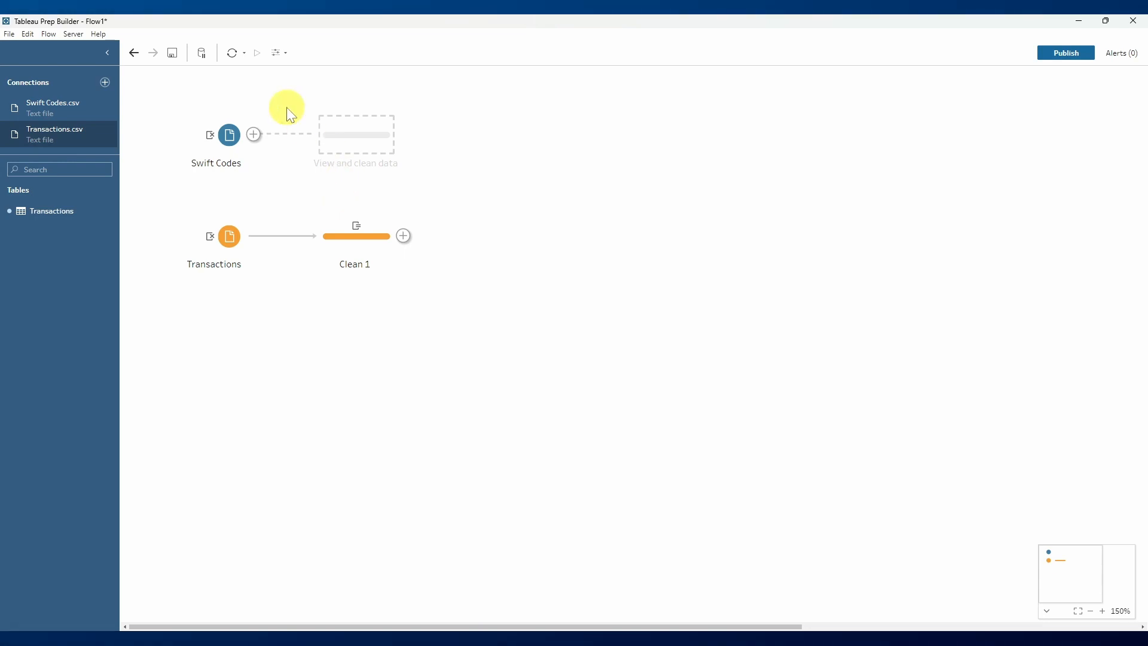
# - Join the Swift Codes input to the Clean 1 step and add a clean step after the join
pyautogui.moveTo(227, 136); pyautogui.dragTo(428, 245)
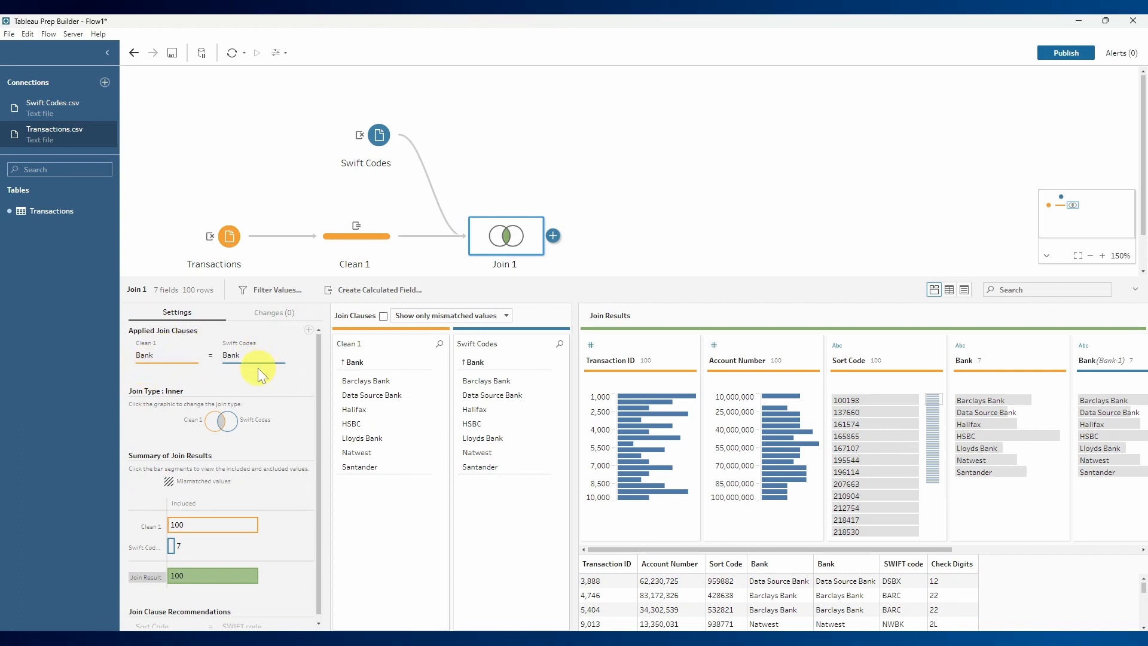
pyautogui.scroll(-1, 144, 493)
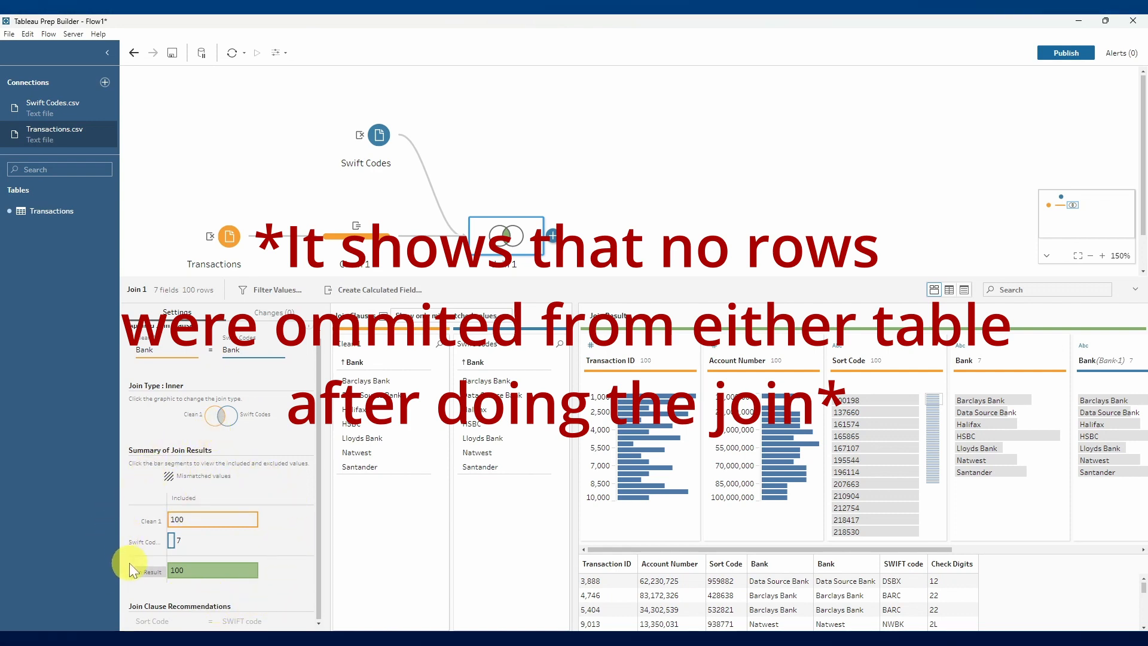
pyautogui.click(552, 235)
pyautogui.click(587, 265)
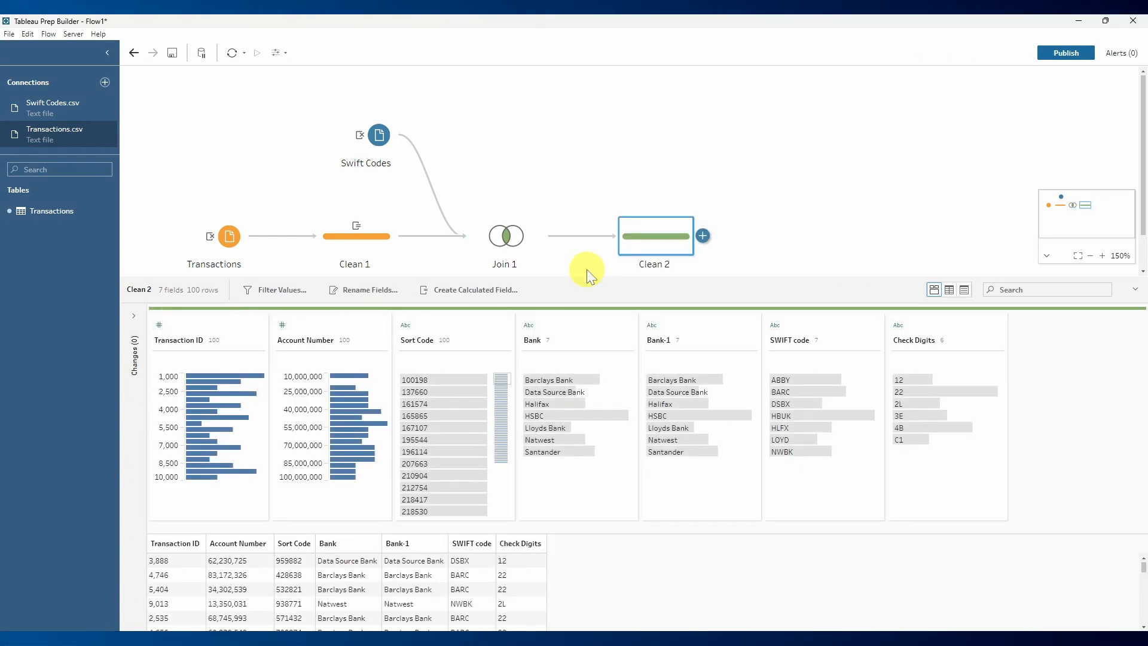
# - Highlight Barclays Bank and HSBC in the Bank field to check their matching SWIFT codes and check digits
pyautogui.click(564, 385)
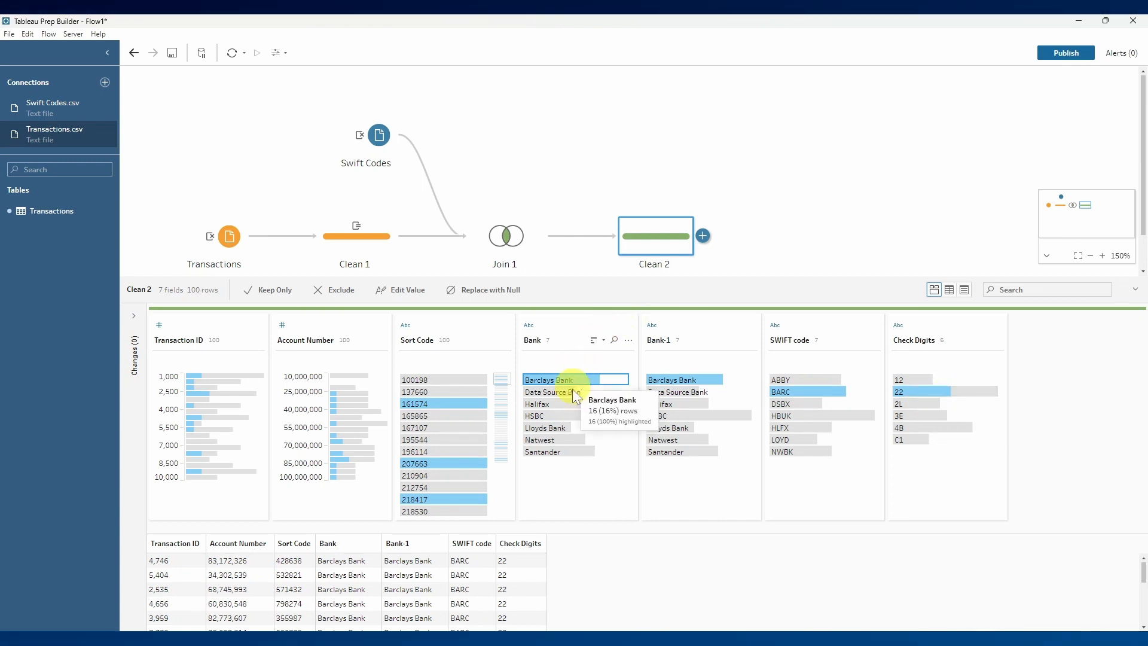
pyautogui.click(572, 415)
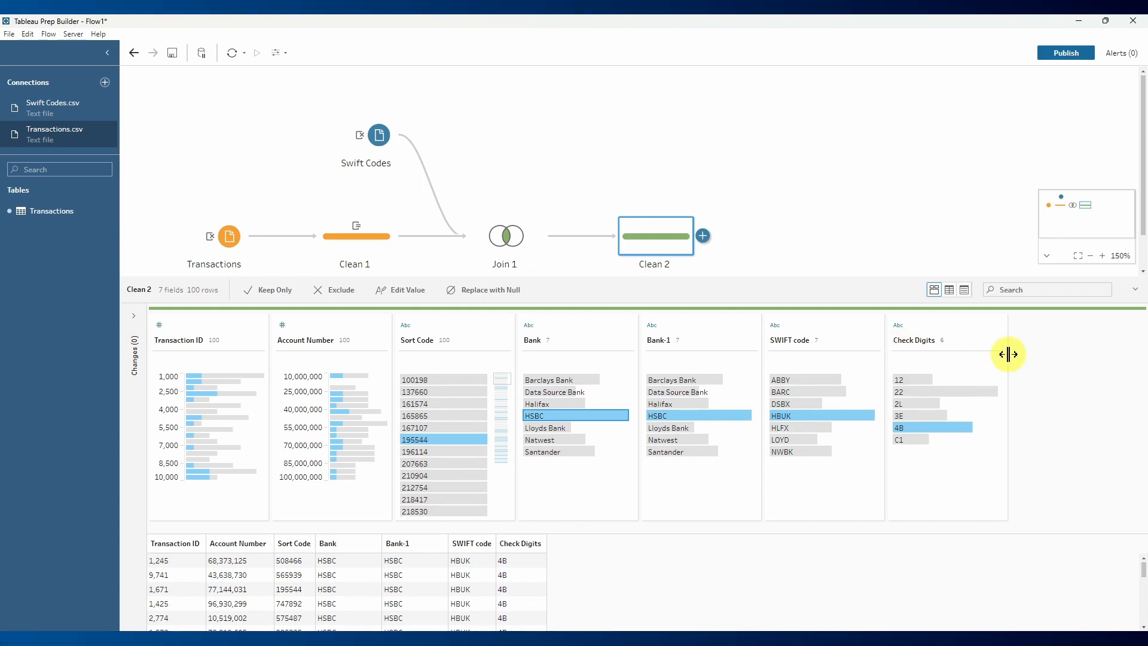
pyautogui.click(655, 251)
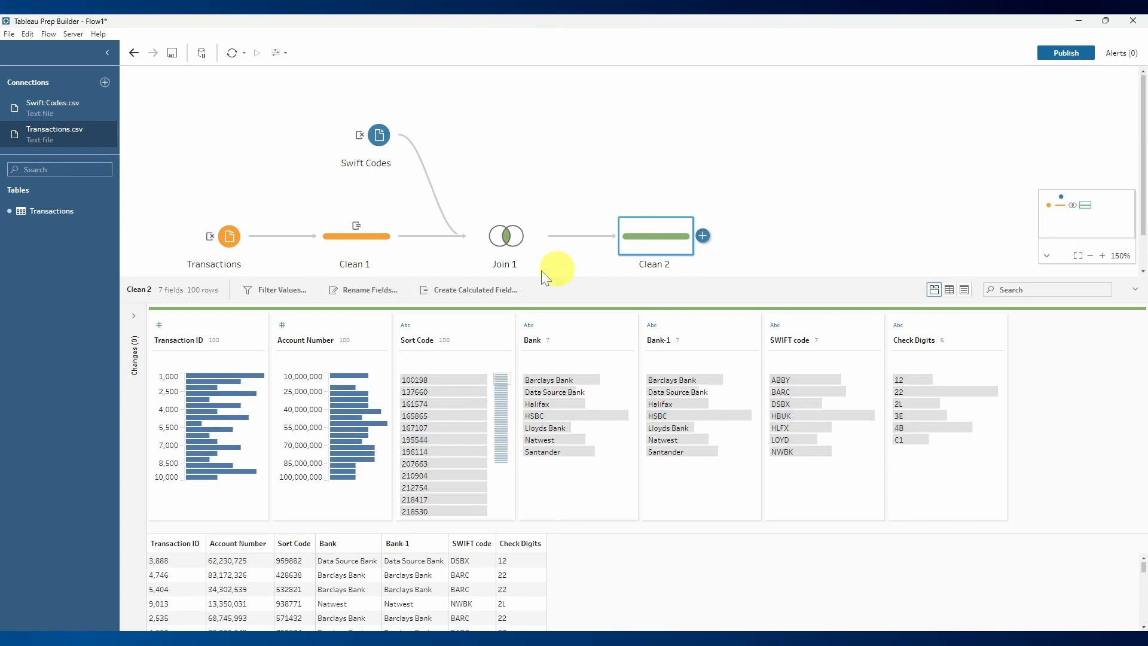
# - Create a calculated field named Country Code in the Clean 2 step with the constant value "GB"
pyautogui.click(469, 289)
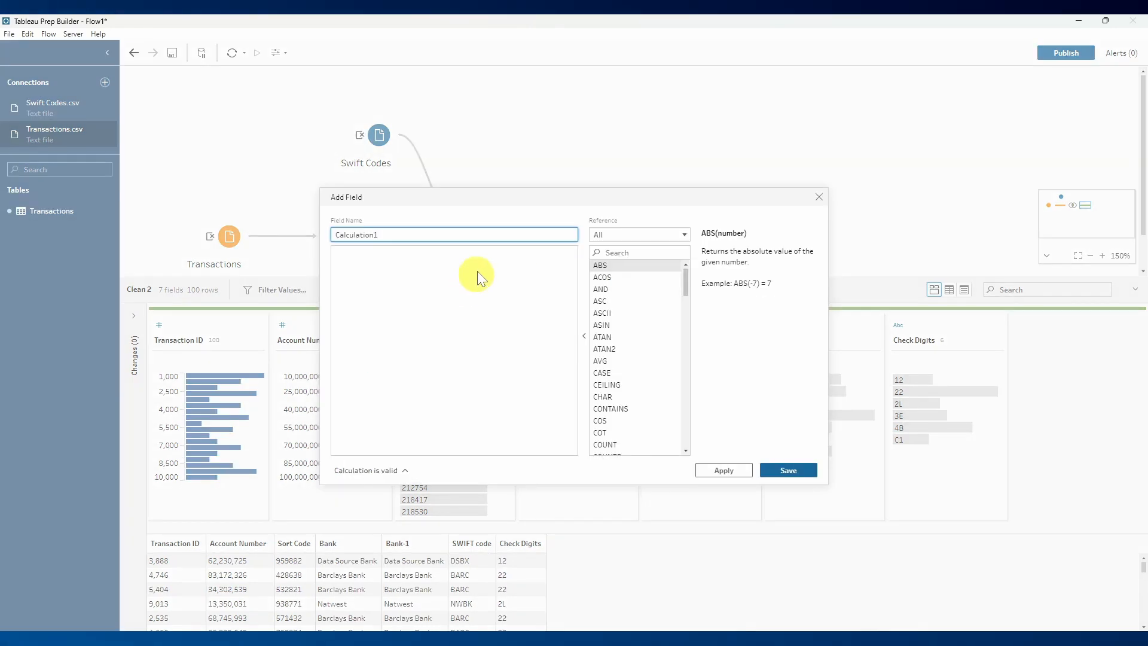
pyautogui.click(479, 243)
pyautogui.click(402, 236)
pyautogui.moveTo(403, 235); pyautogui.dragTo(311, 230)
pyautogui.write('Country Code')
pyautogui.click(427, 281)
pyautogui.write('"GB"')
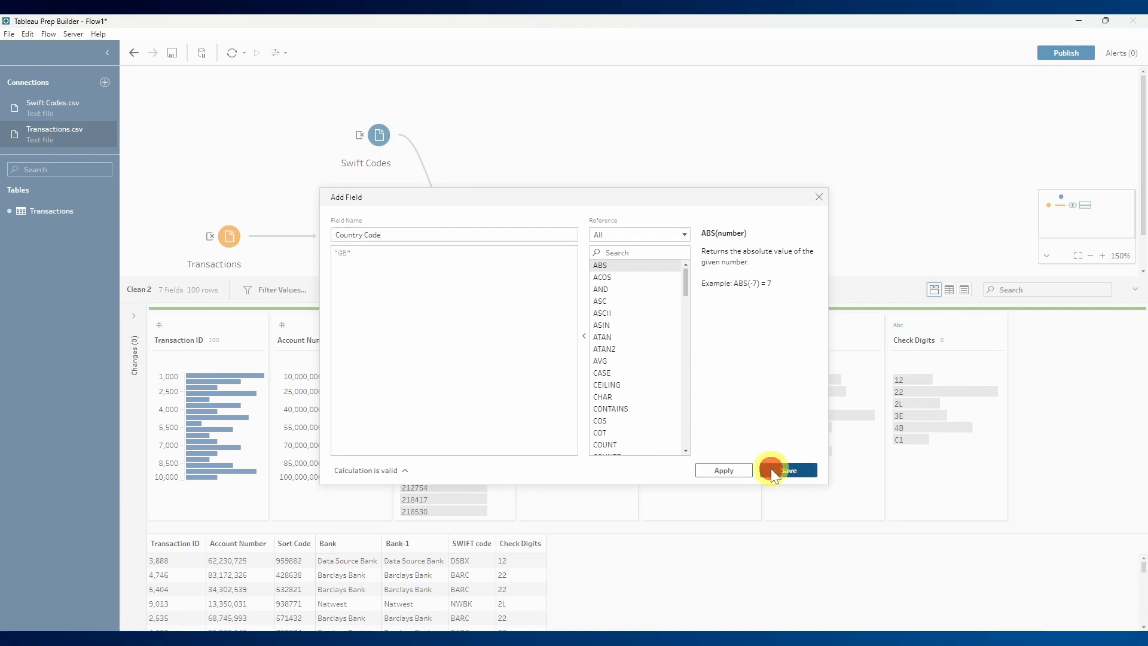
pyautogui.click(770, 468)
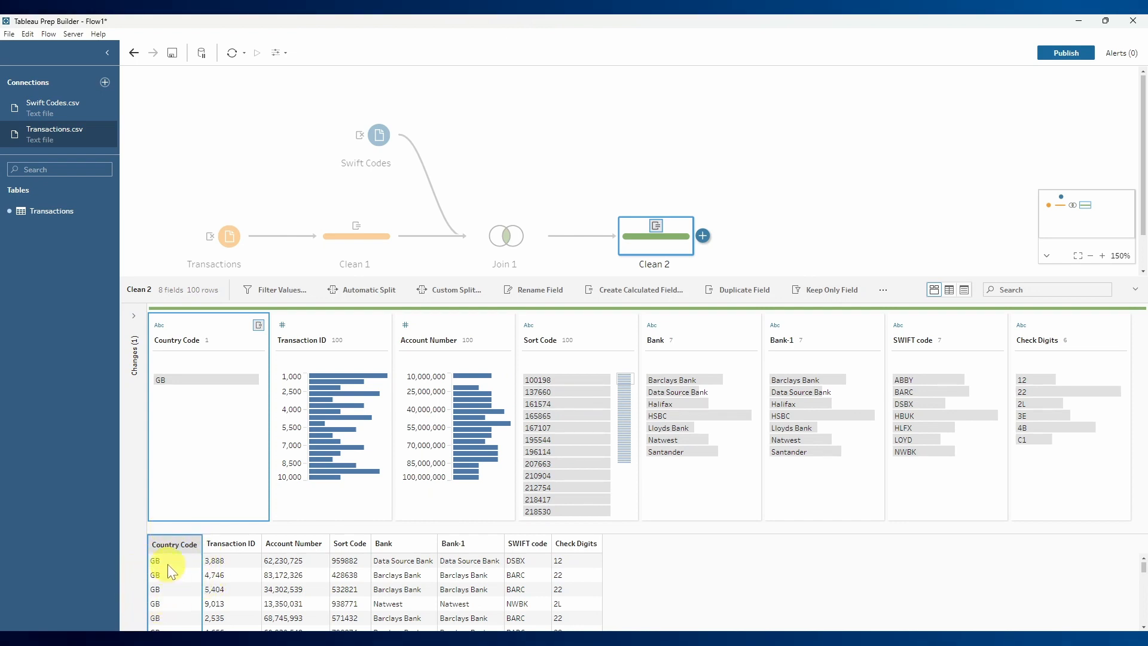
pyautogui.click(921, 262)
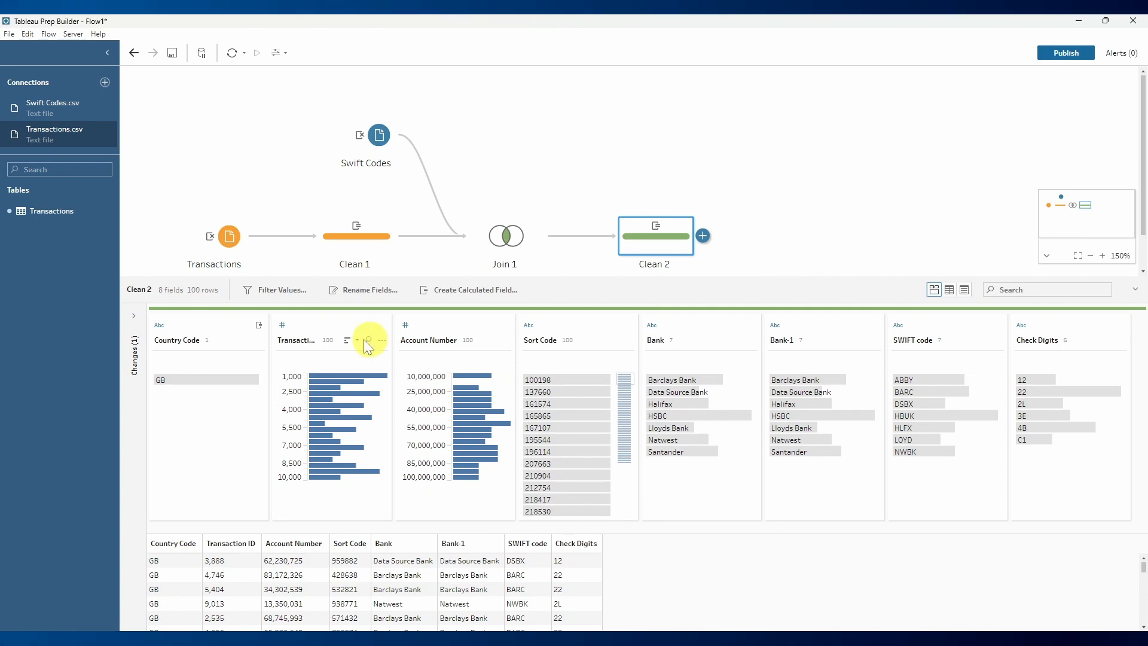
# - Change the data type of the Transaction ID and Account Number fields to String
pyautogui.click(286, 327)
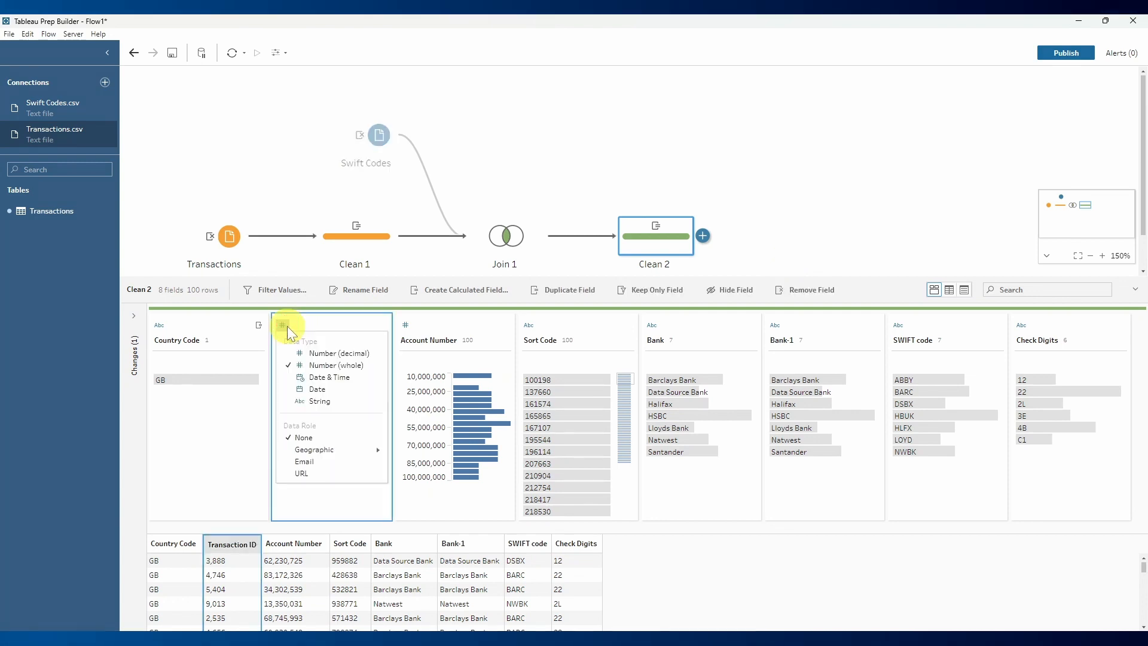
pyautogui.click(317, 399)
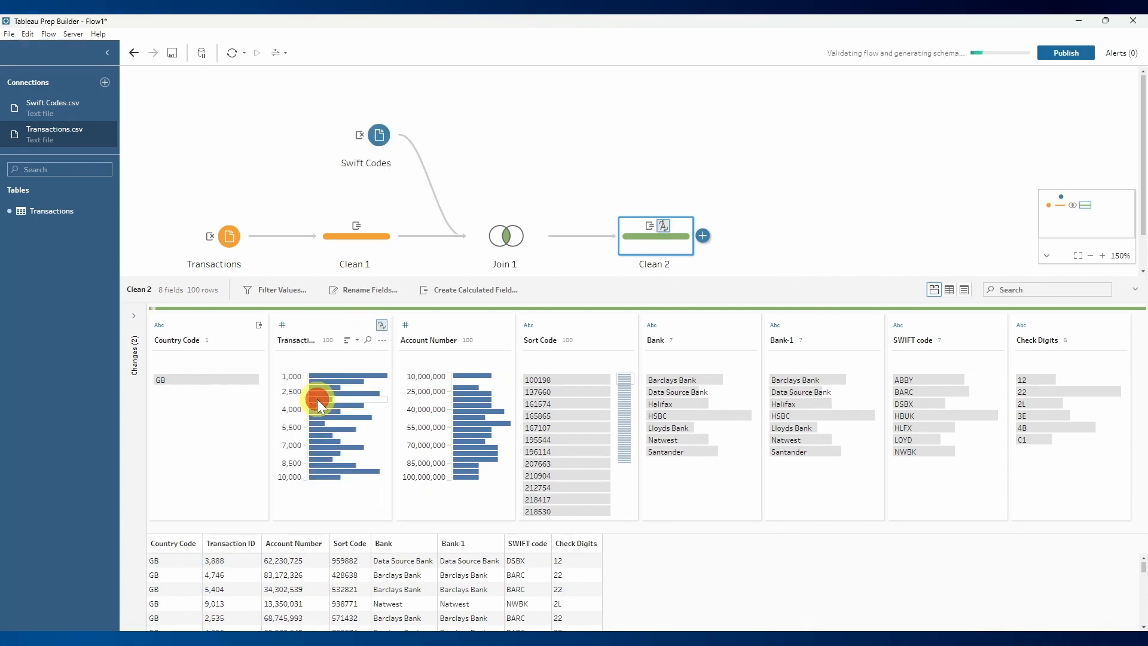
pyautogui.click(405, 324)
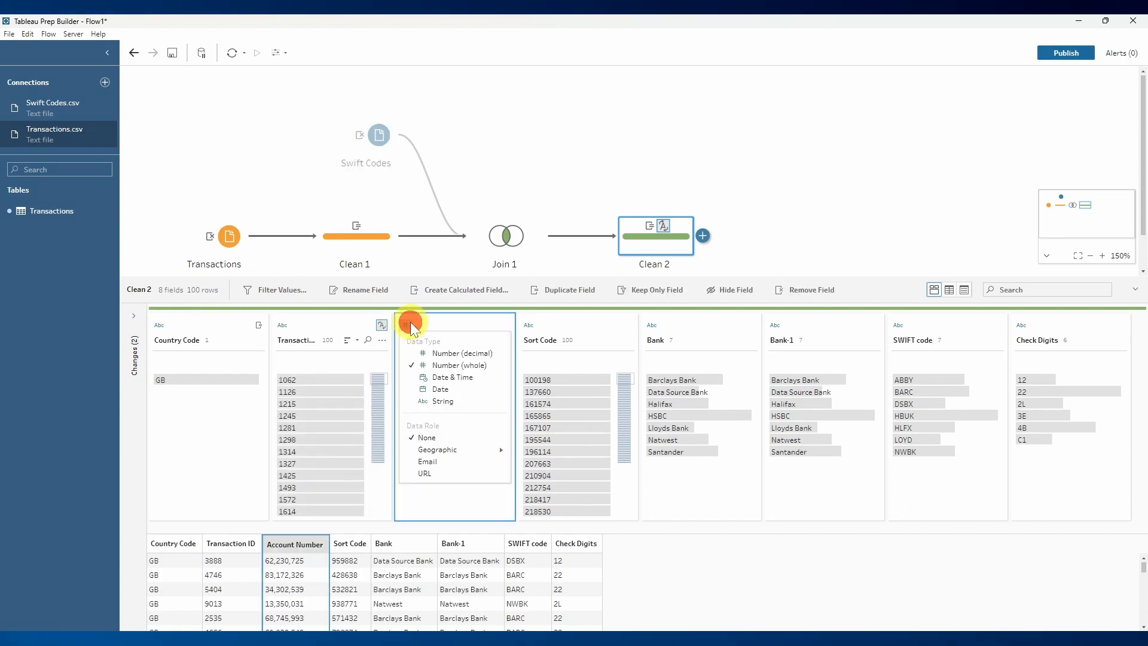
pyautogui.click(465, 401)
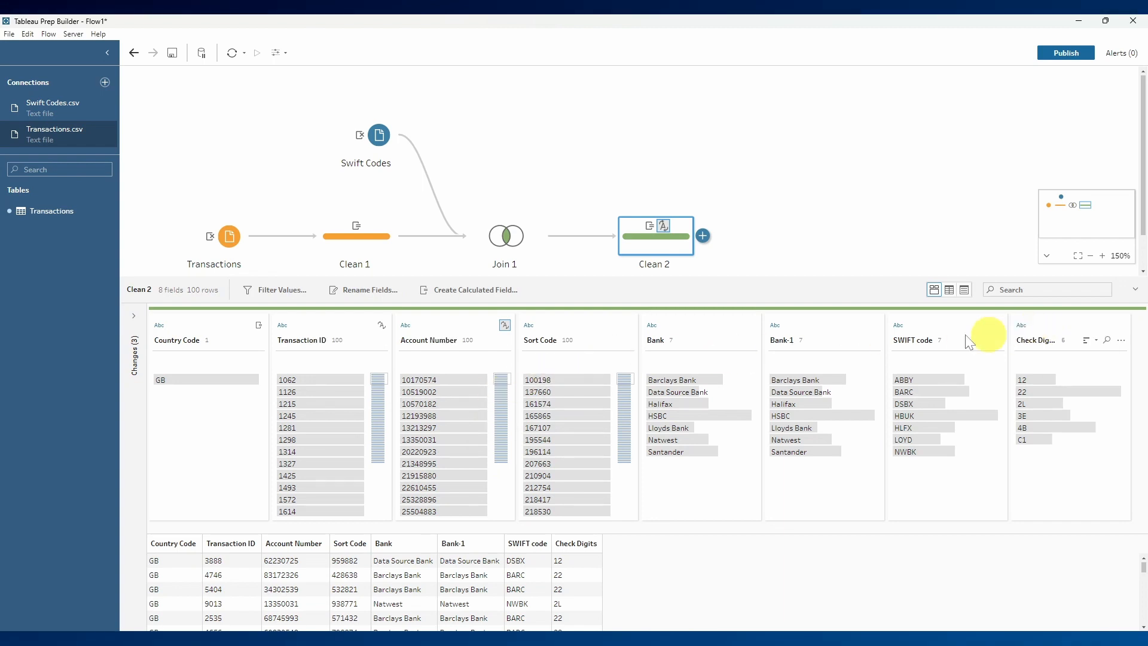
pyautogui.click(738, 244)
pyautogui.click(687, 248)
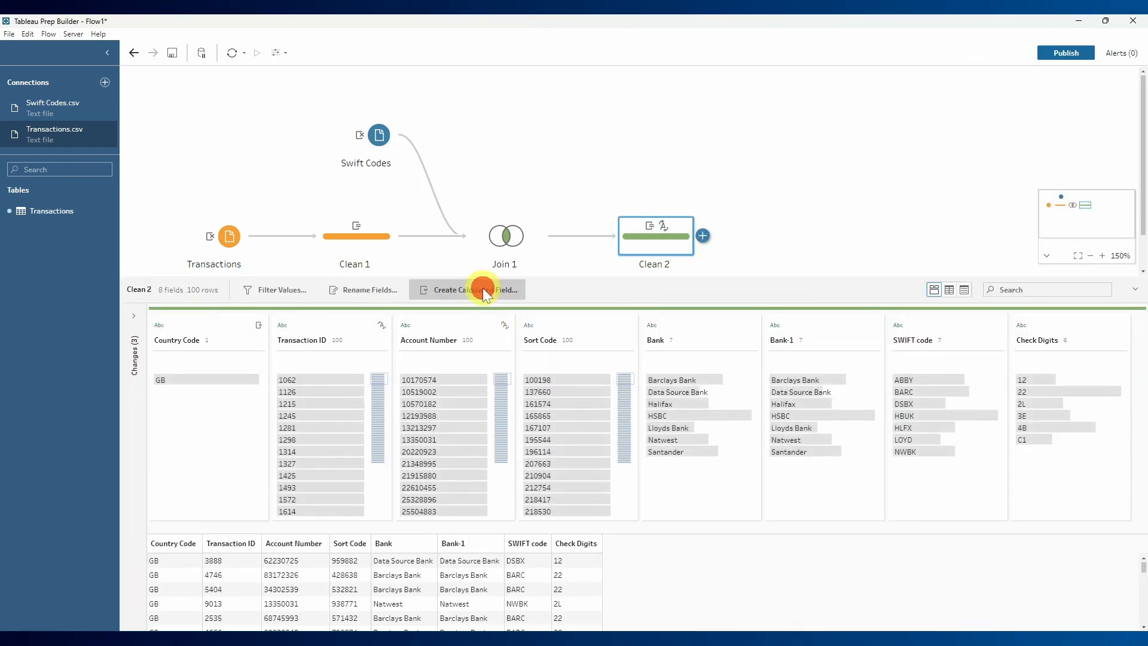
# - Start a calculated field named IBAN in the Clean 2 step with the formula [Country Code] + [Check Digits]
pyautogui.click(482, 290)
pyautogui.hotkey('ctrl', 'a')
pyautogui.press('BackSpace')
pyautogui.write('IBAN')
pyautogui.press('Tab')
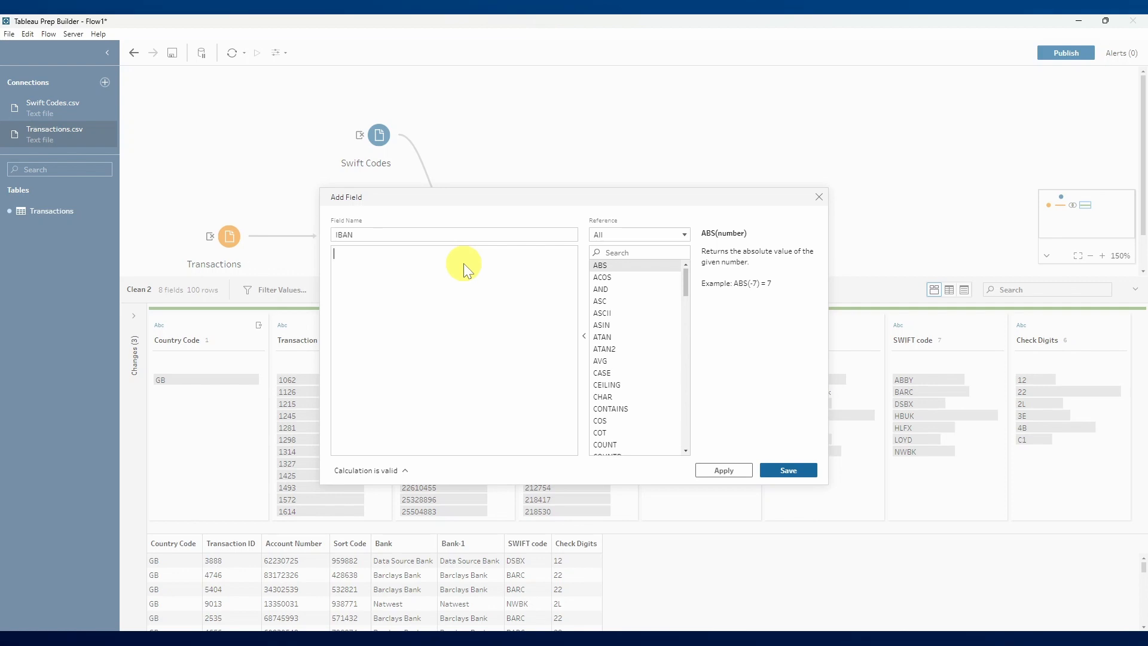
pyautogui.write('[Country Code]')
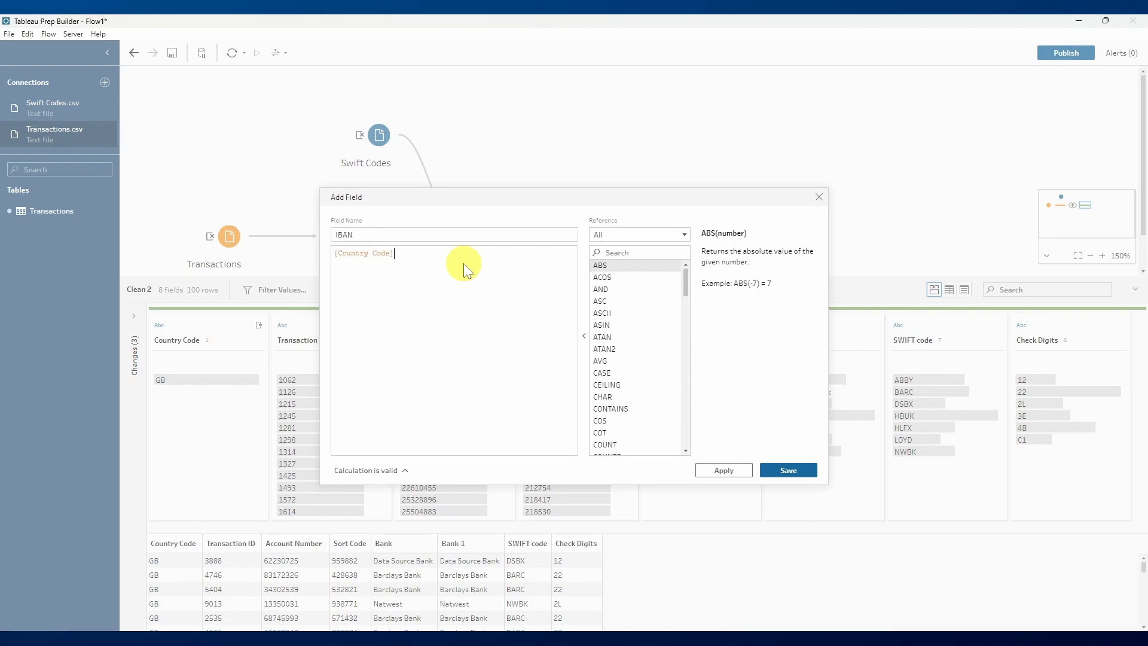
pyautogui.write(' + ')
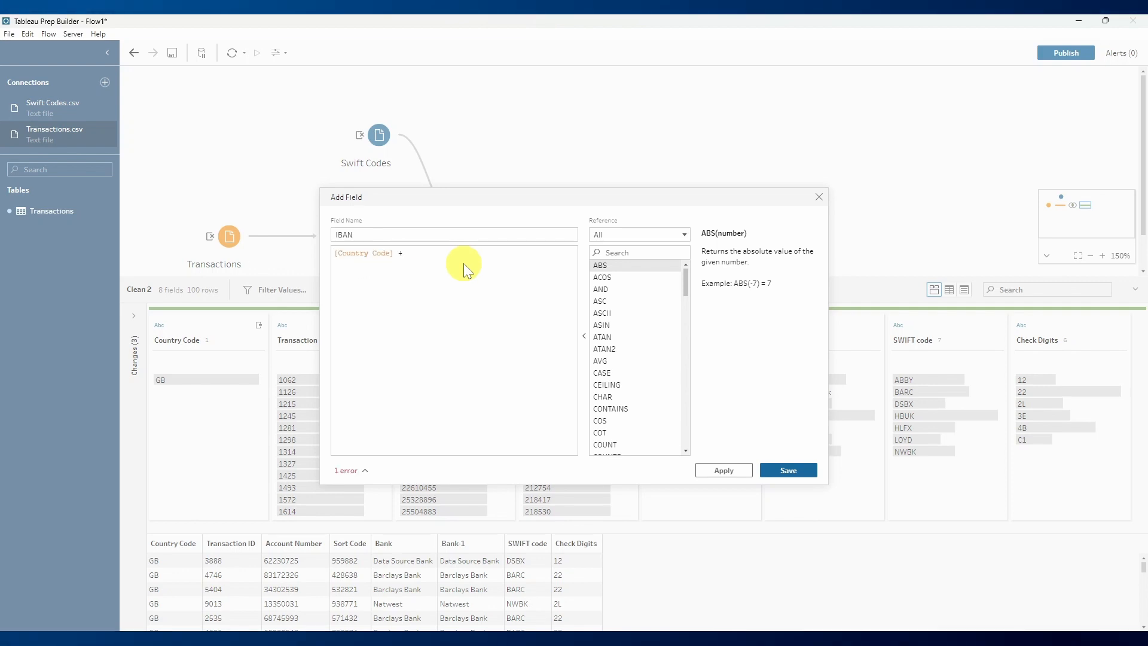
pyautogui.write('[Check Digits]')
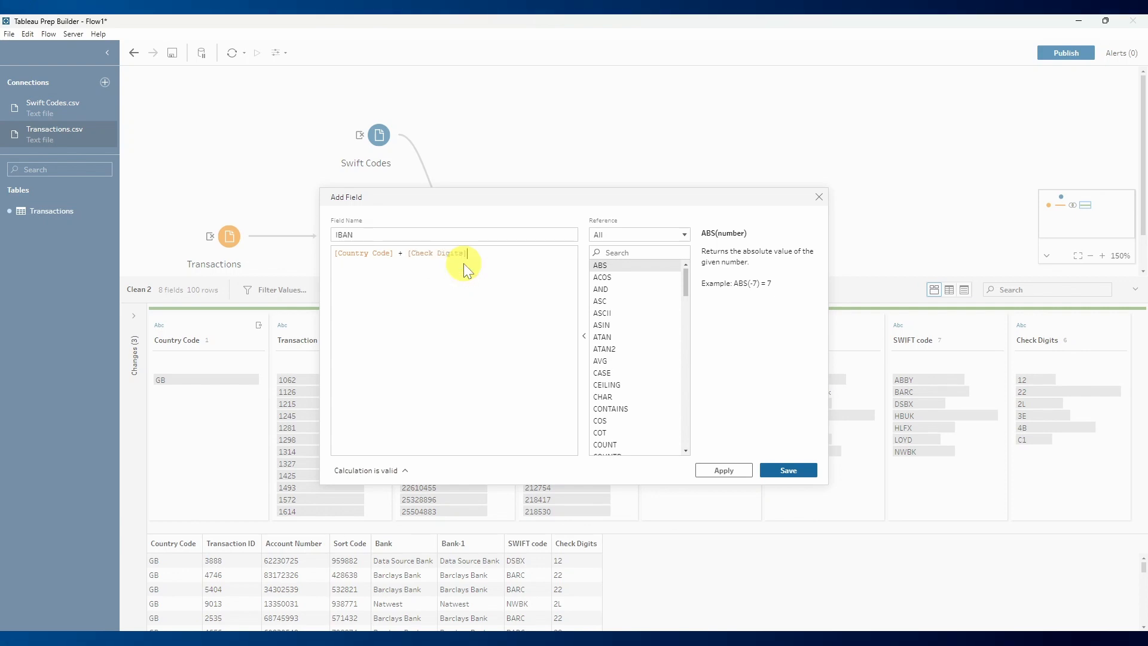
pyautogui.write(' + ')
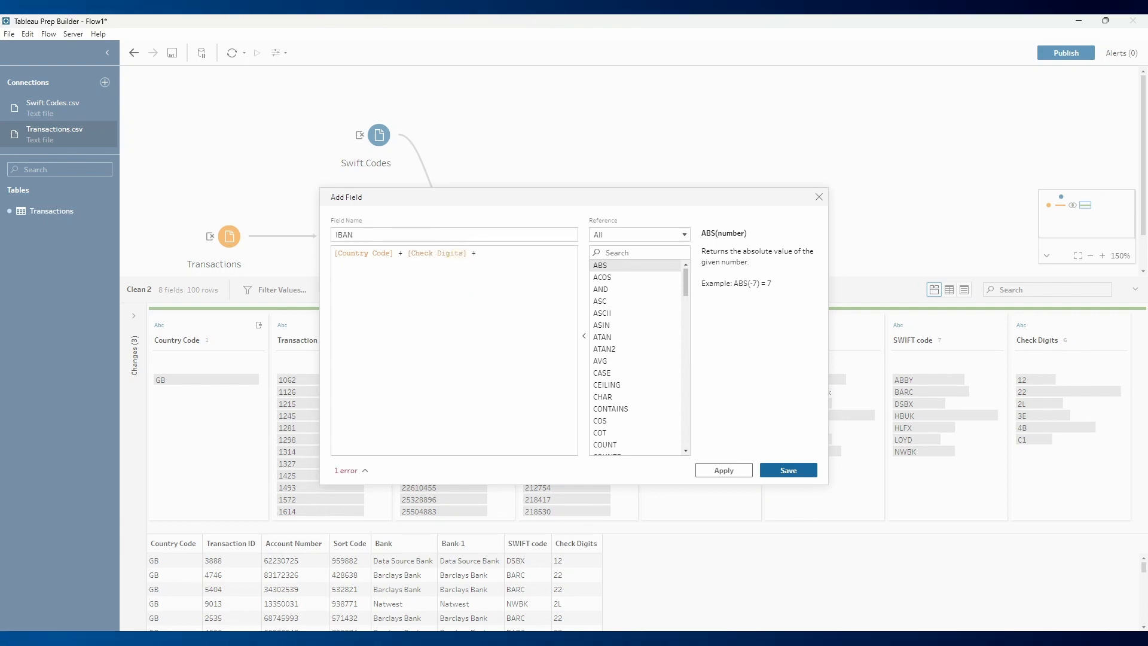
pyautogui.write('SWIF')
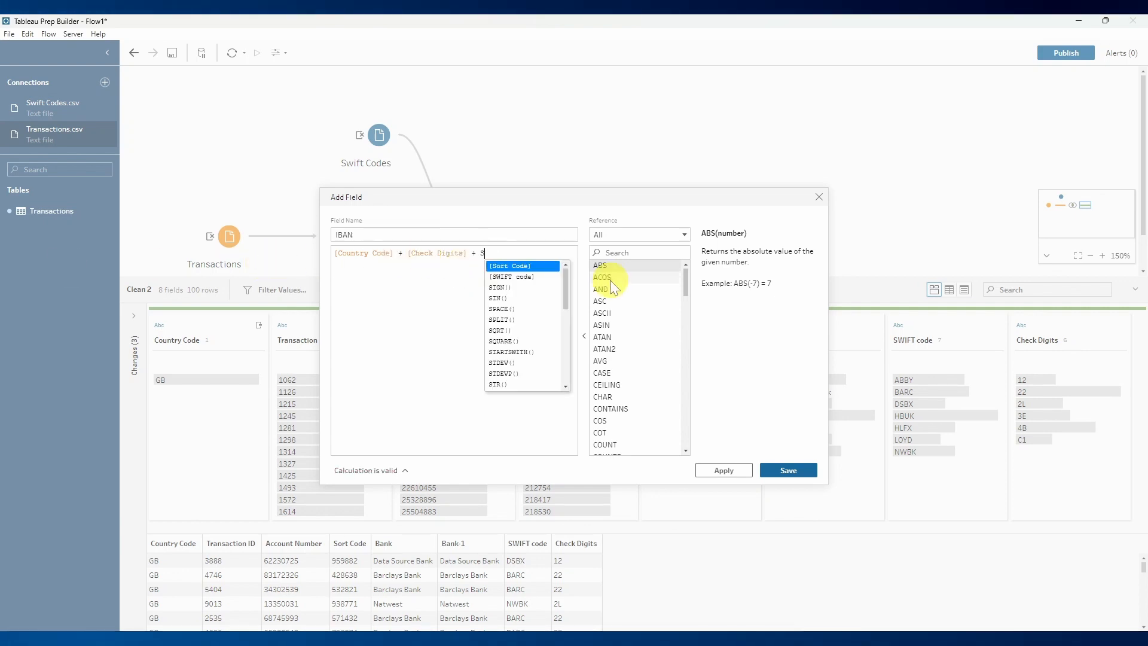
# - Extend the IBAN formula with + [SWIFT code] + [Sort Code] + [Account Number]
pyautogui.press('Return')
pyautogui.write('+ SIOR')
pyautogui.press('BackSpace')
pyautogui.press('BackSpace')
pyautogui.press('BackSpace')
pyautogui.write('ORT')
pyautogui.press('Return')
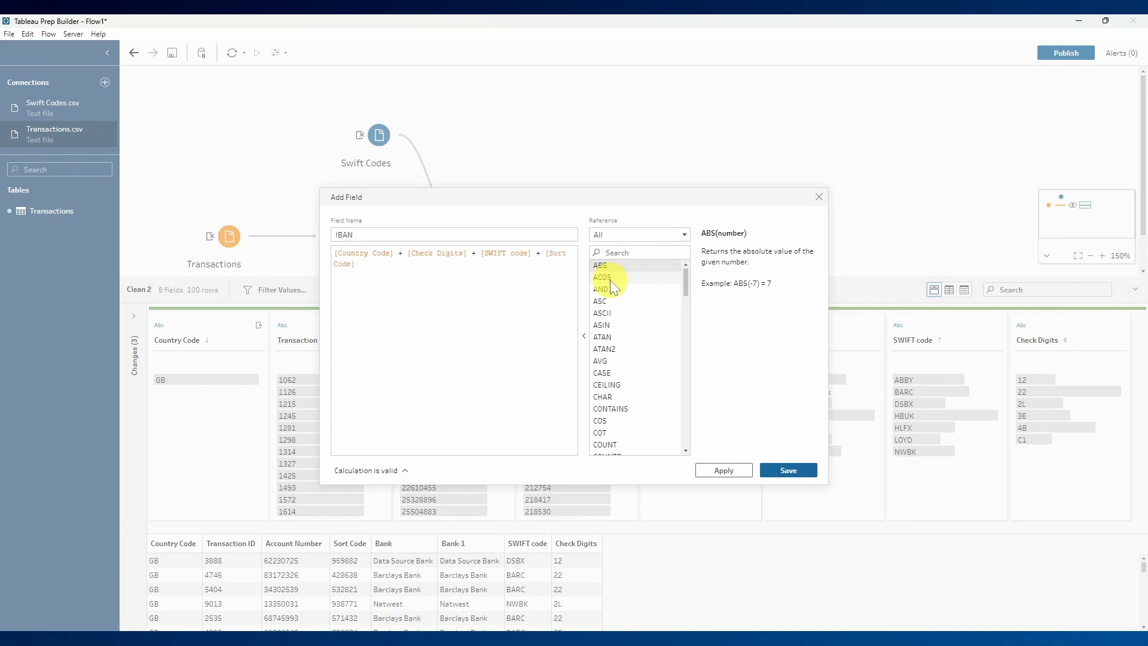
pyautogui.write('+ ACCOUNT')
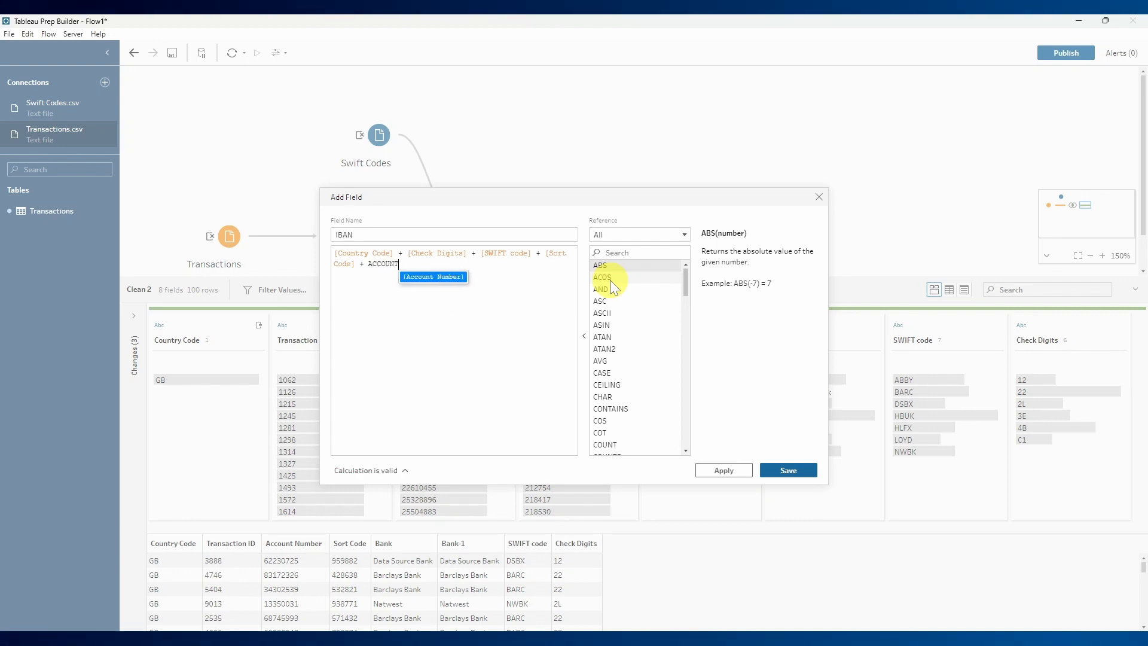
pyautogui.press('Return')
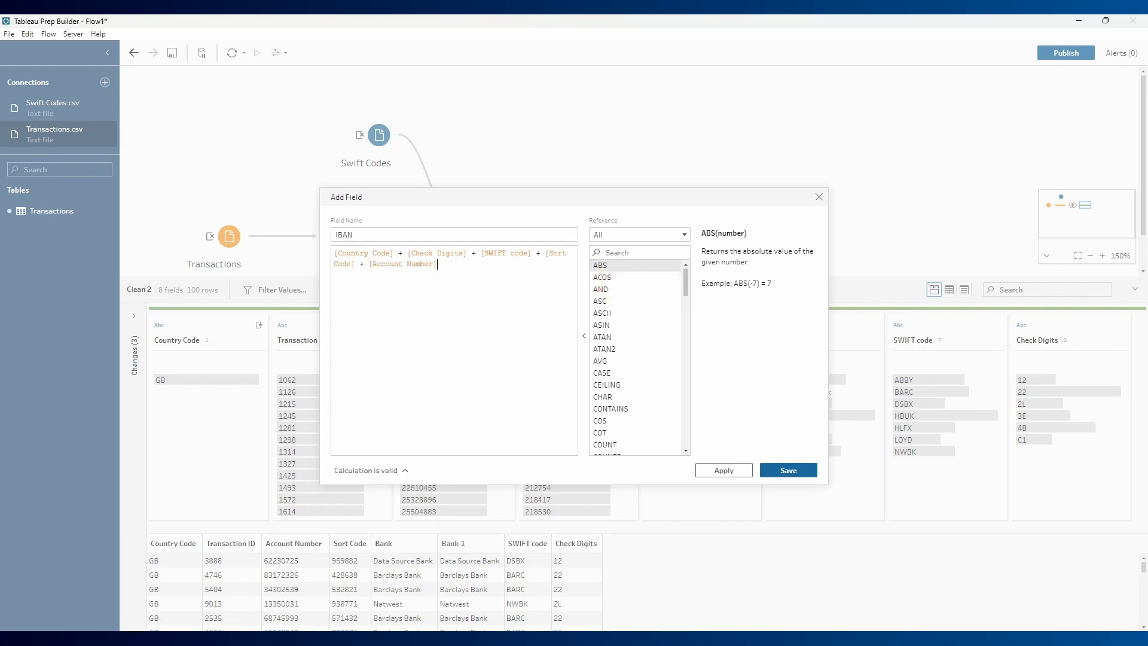
# - Save the IBAN calculated field and widen its profile column to review the full values
pyautogui.click(724, 464)
pyautogui.click(786, 464)
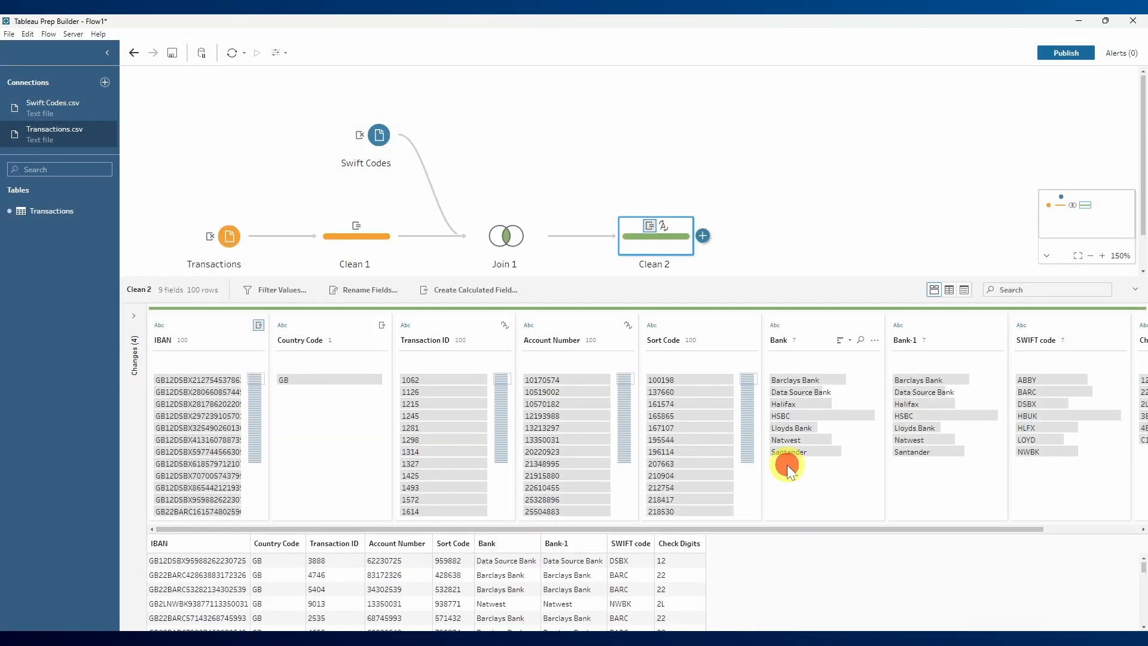
pyautogui.moveTo(267, 326); pyautogui.dragTo(296, 328)
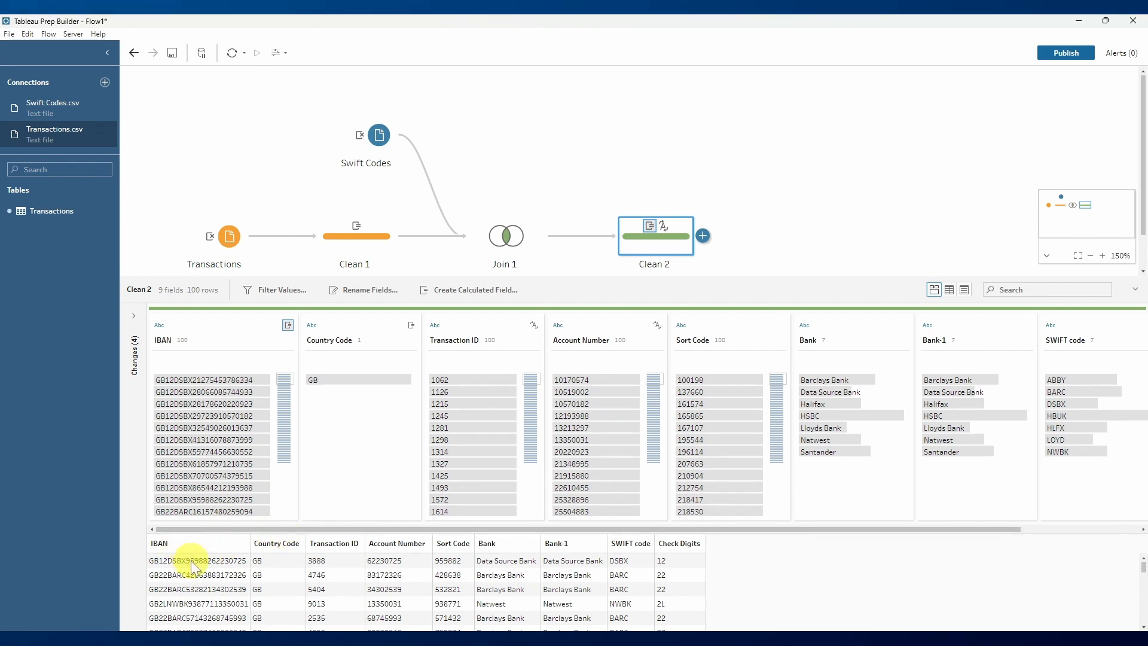
pyautogui.scroll(-10, 193, 571)
pyautogui.scroll(10, 186, 590)
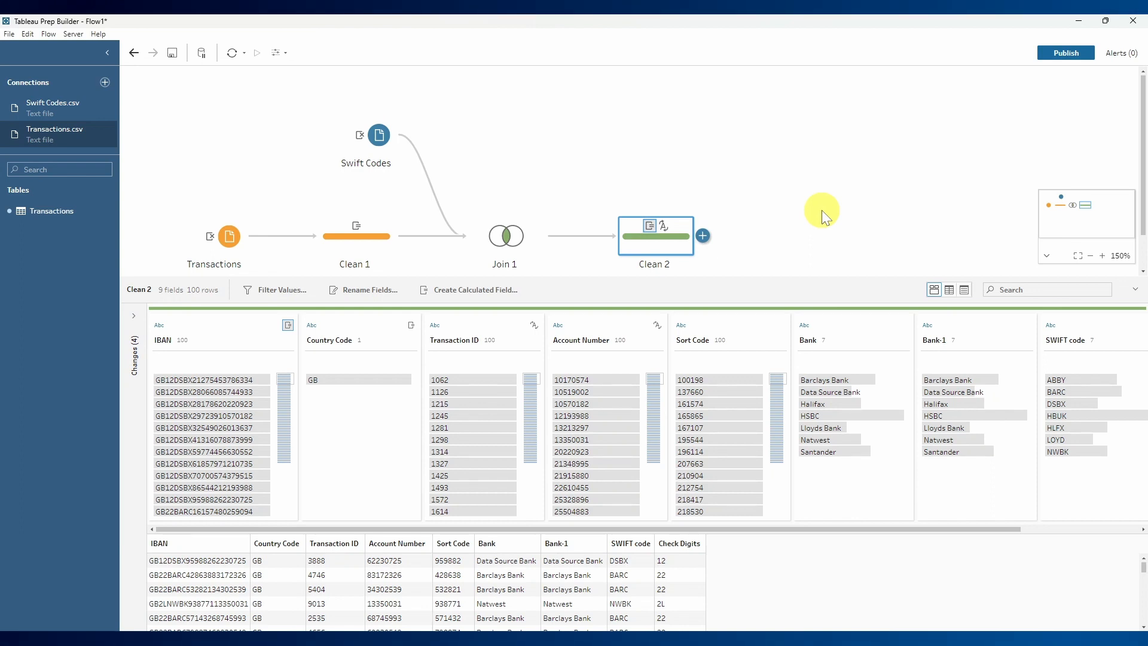
# - Keep only the IBAN and Transaction ID fields in the Clean 2 step and place Transaction ID before IBAN
pyautogui.click(219, 321)
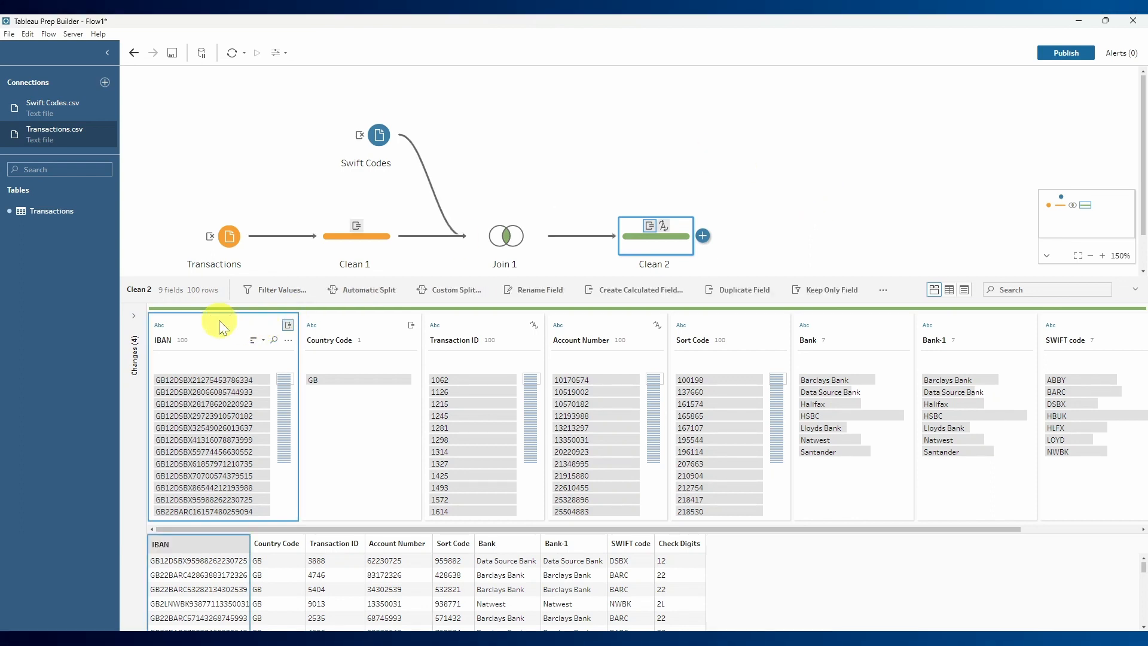
pyautogui.keyDown('ctrl'); pyautogui.click(475, 324); pyautogui.keyUp('ctrl')
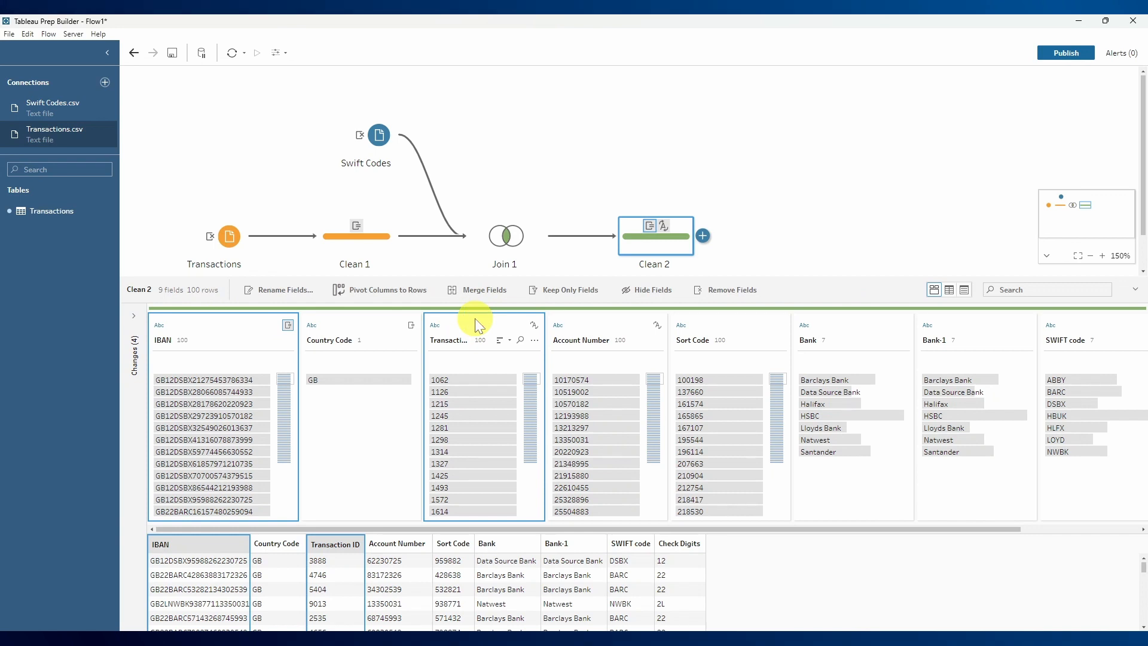
pyautogui.click(562, 294)
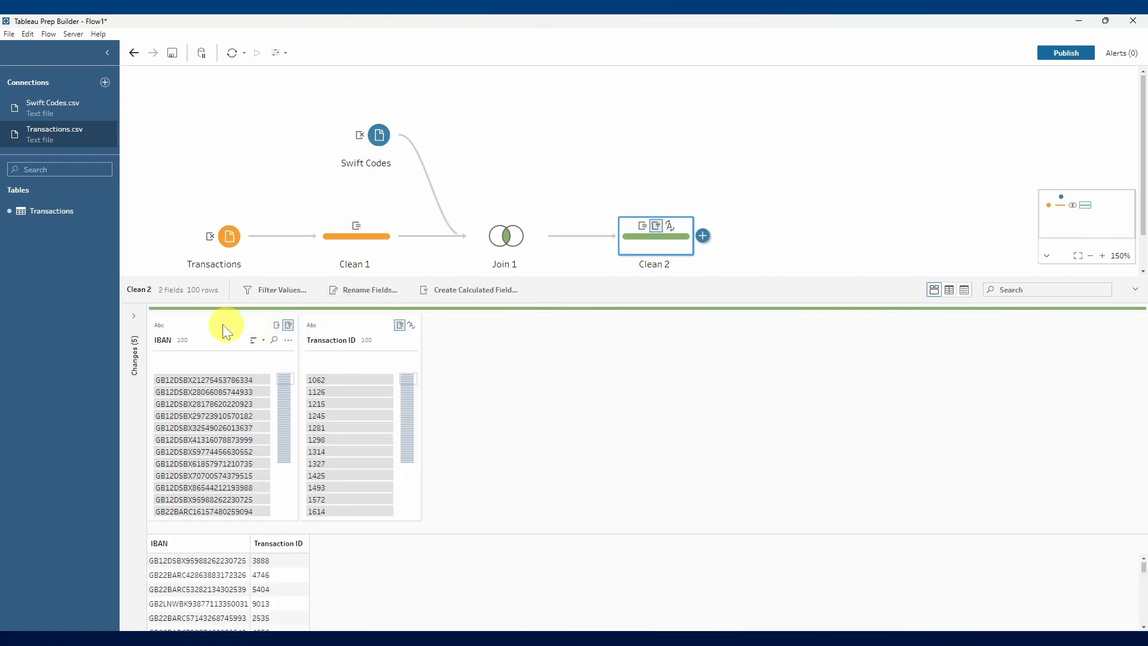
pyautogui.moveTo(205, 325); pyautogui.dragTo(464, 322)
pyautogui.moveTo(333, 322); pyautogui.dragTo(149, 321)
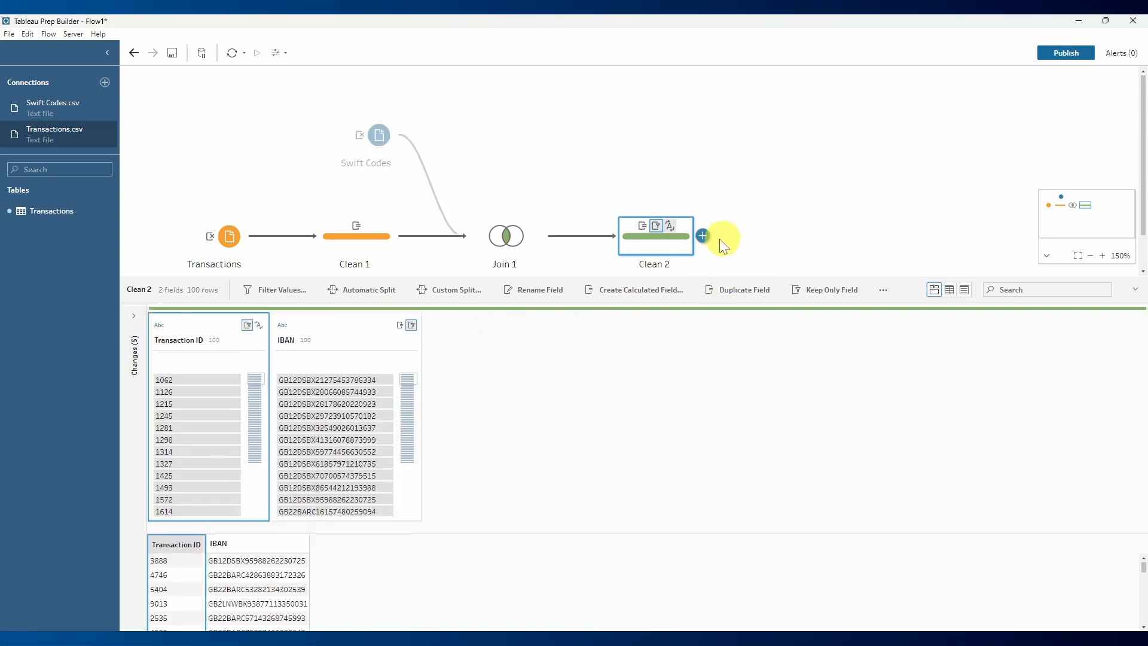
# - Add an Output step after the Clean 2 step
pyautogui.click(704, 238)
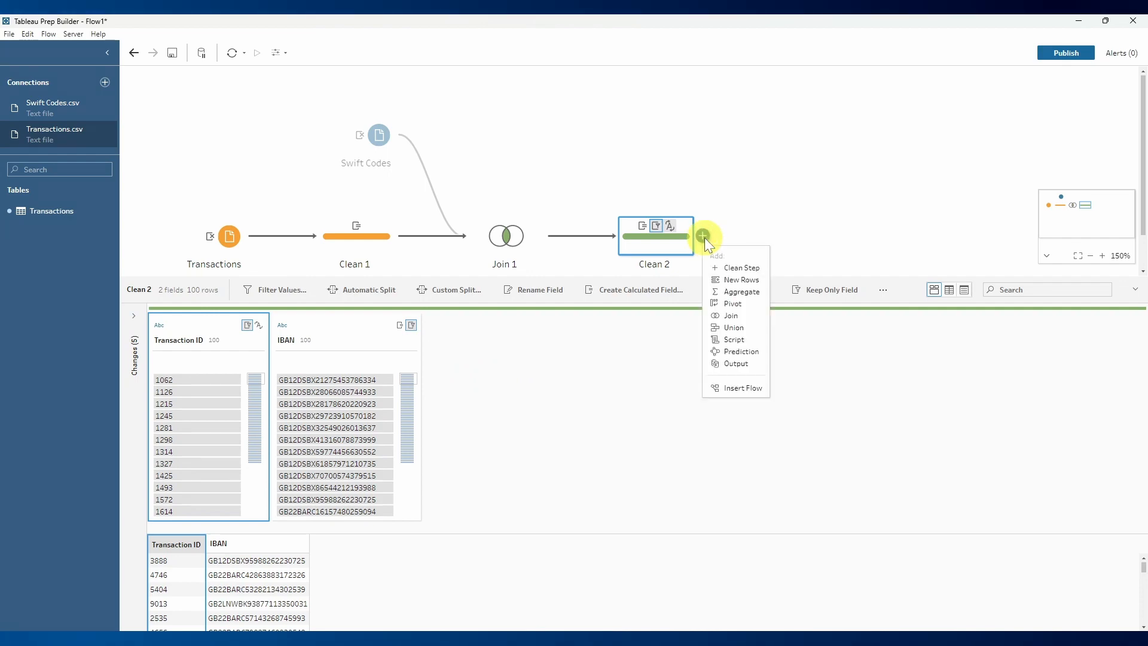
pyautogui.click(733, 363)
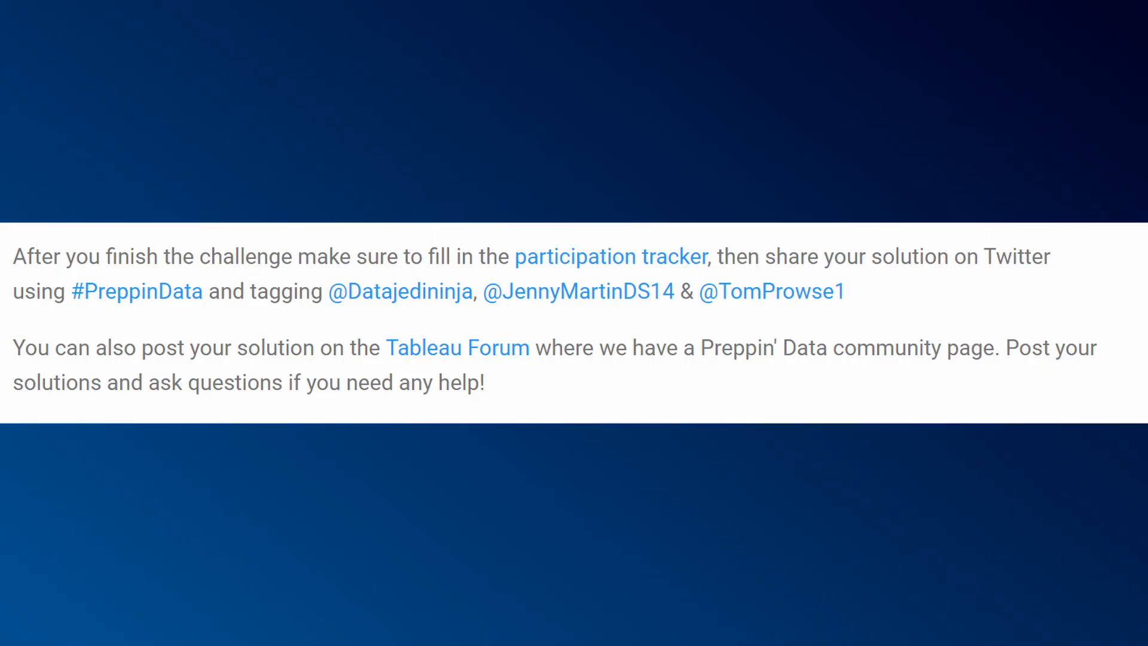